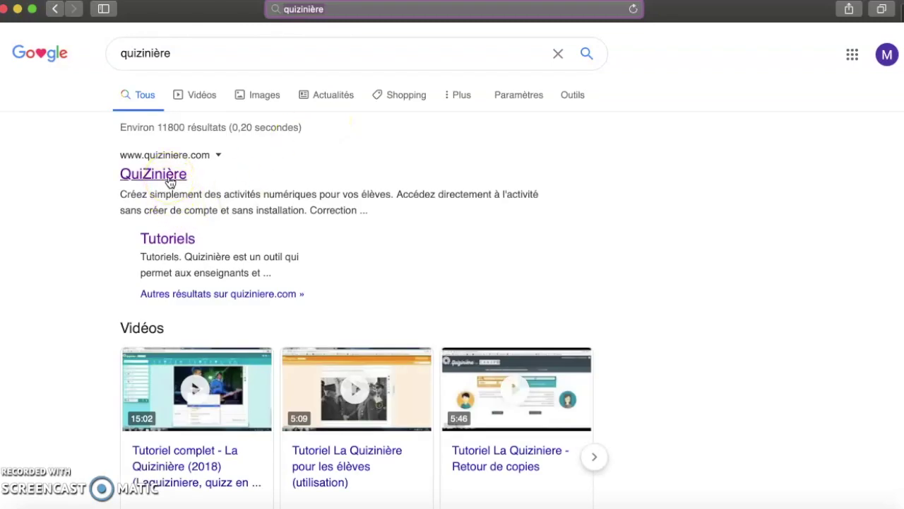
Open the QuiZinière website from the Google results for 'quizinière'
{"action": "left_click", "coordinate": [170, 181]}
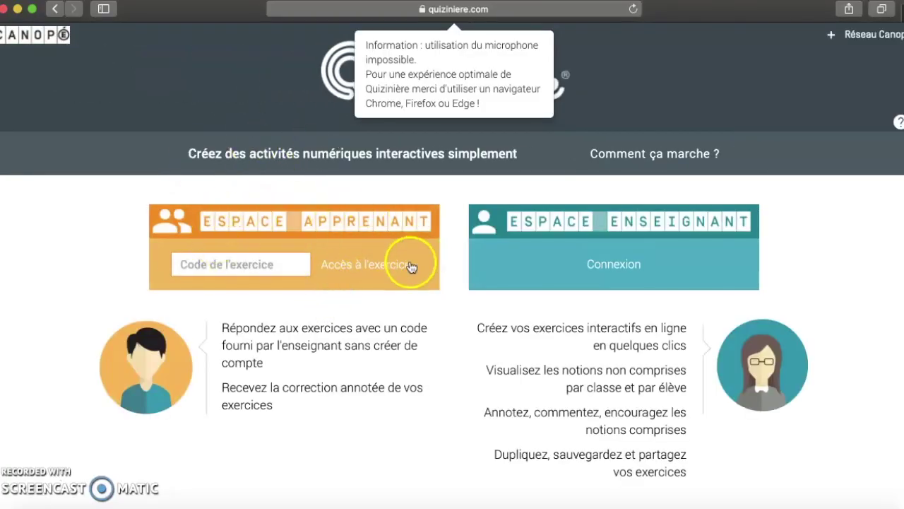
Enter the teacher's exercise code in the Espace Apprenant code field
{"action": "left_click", "coordinate": [292, 263]}
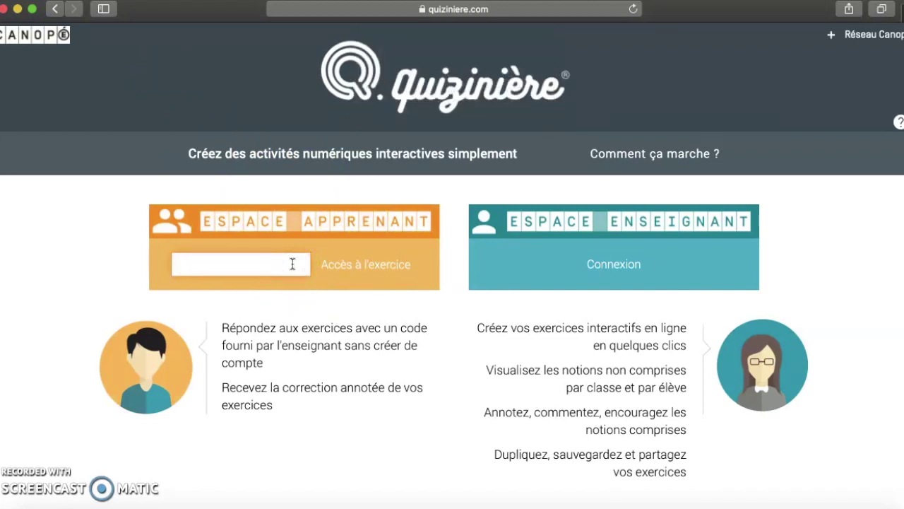
{"action": "type", "text": "PW"}
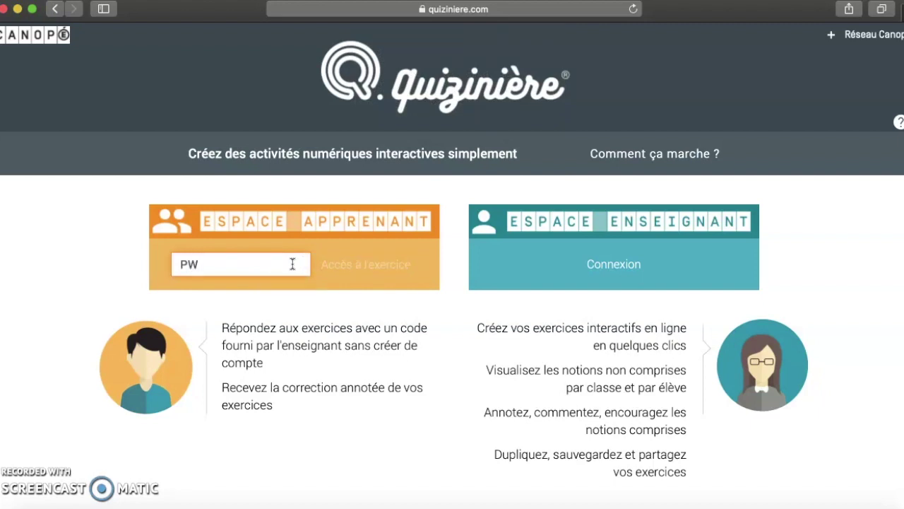
{"action": "type", "text": "63"}
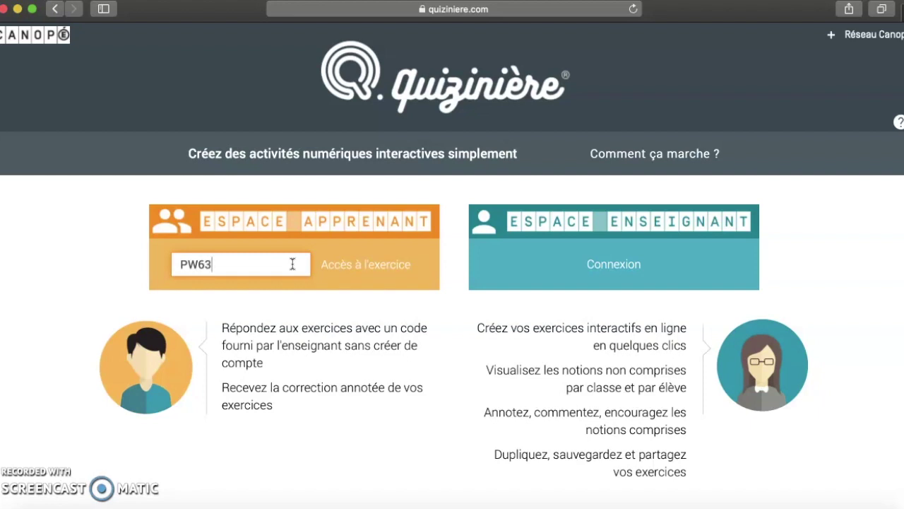
{"action": "type", "text": "Z7"}
Open the exercise and answer: tick 11, write 'His uncle Dursley.', tick Scaber
{"action": "left_click", "coordinate": [378, 267]}
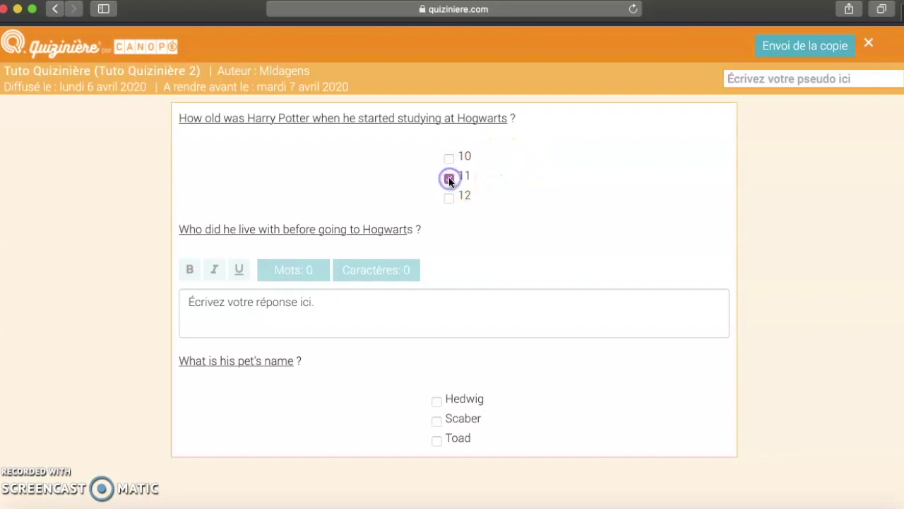
{"action": "left_click", "coordinate": [329, 306]}
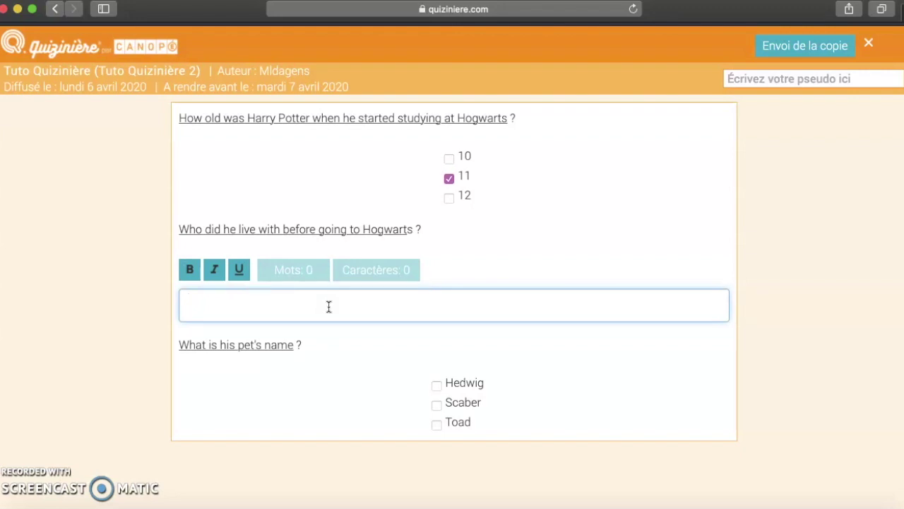
{"action": "type", "text": "His uncle "}
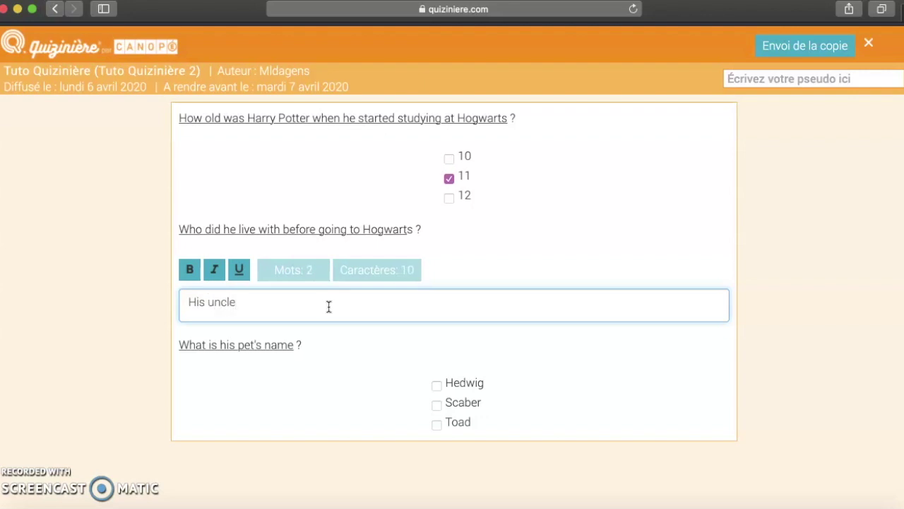
{"action": "type", "text": "Dursley."}
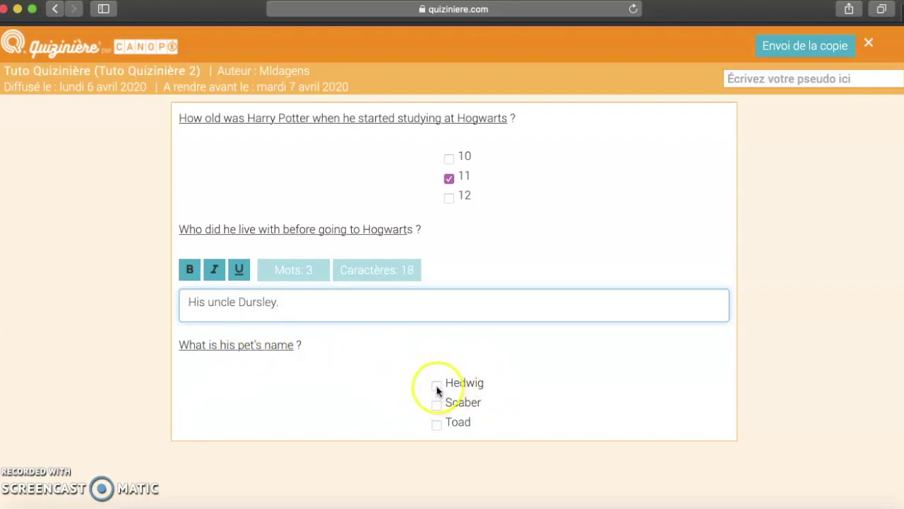
{"action": "left_click", "coordinate": [437, 406]}
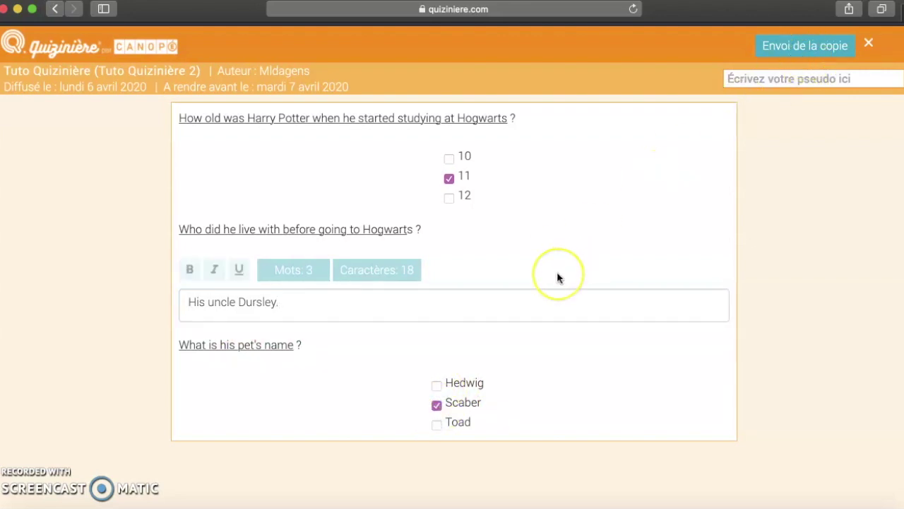
Send the copy under pseudonym 13, confirm, and dismiss the copy-code success message
{"action": "left_click", "coordinate": [801, 78]}
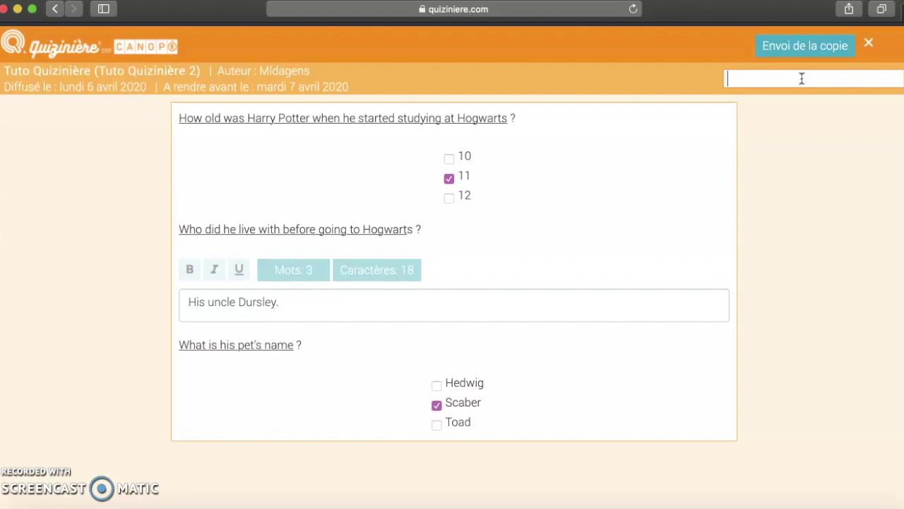
{"action": "type", "text": "13"}
{"action": "left_click", "coordinate": [809, 45]}
{"action": "left_click", "coordinate": [809, 51]}
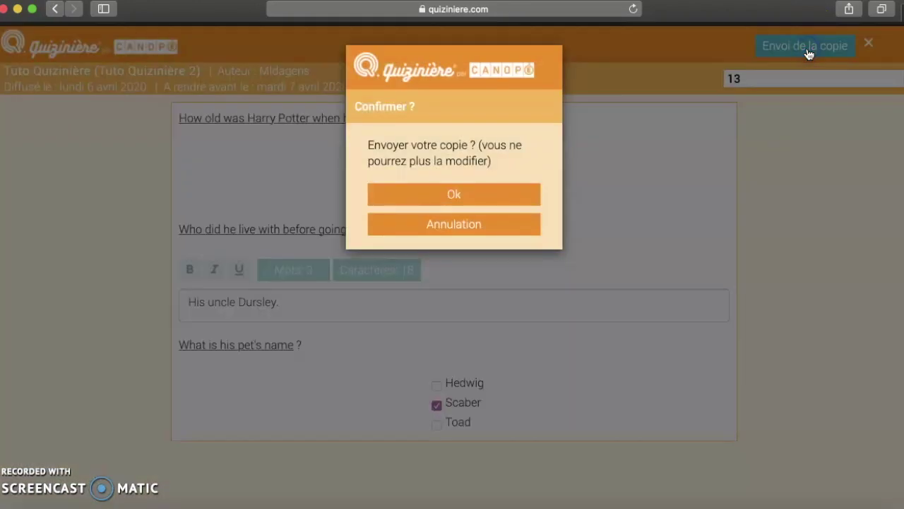
{"action": "left_click", "coordinate": [434, 194]}
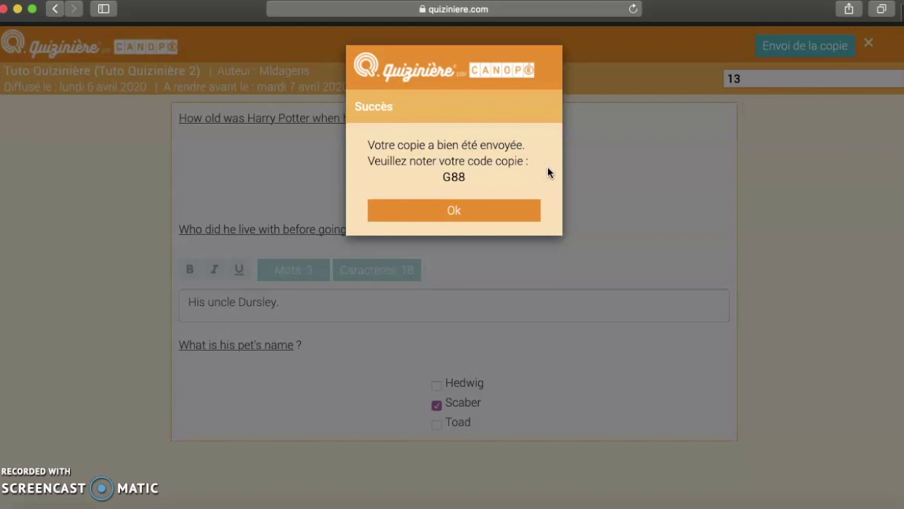
{"action": "left_click", "coordinate": [463, 216]}
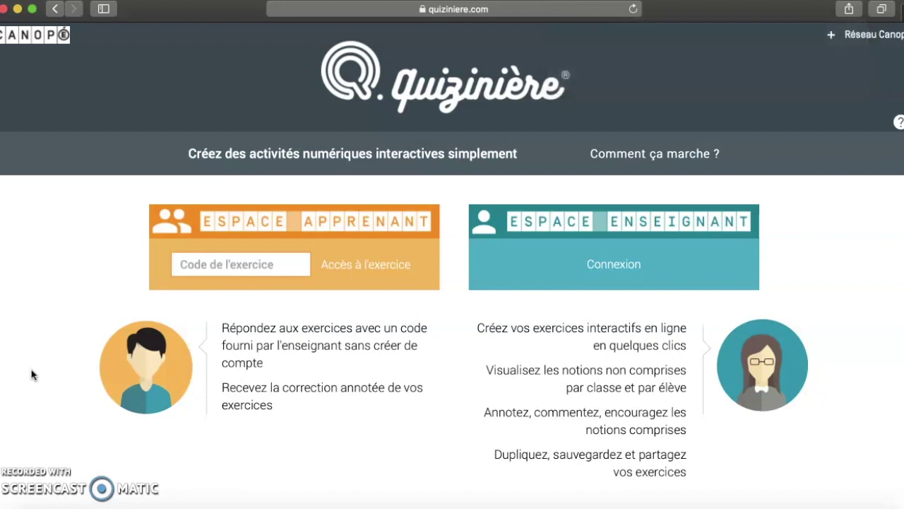
Enter the exercise code and then the copy code to open the corrected copy showing 58%
{"action": "left_click", "coordinate": [260, 263]}
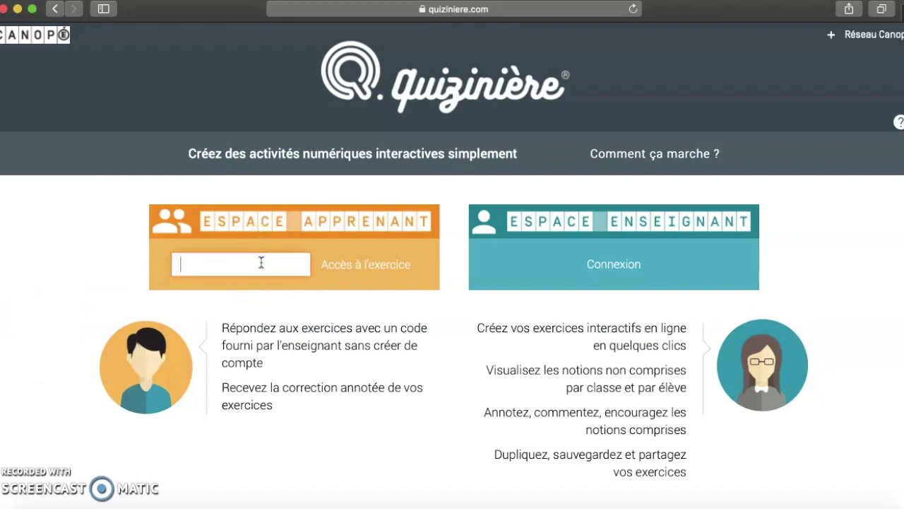
{"action": "type", "text": "PW"}
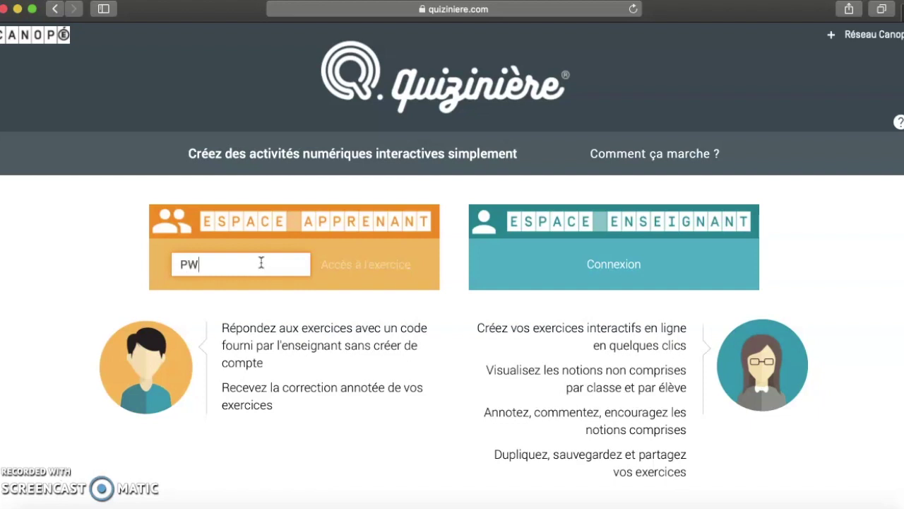
{"action": "type", "text": "63Z7"}
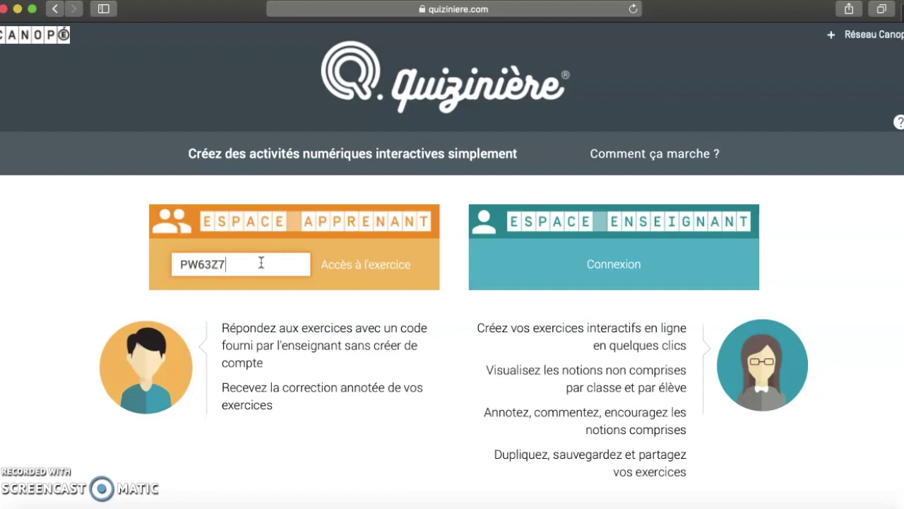
{"action": "left_click", "coordinate": [373, 265]}
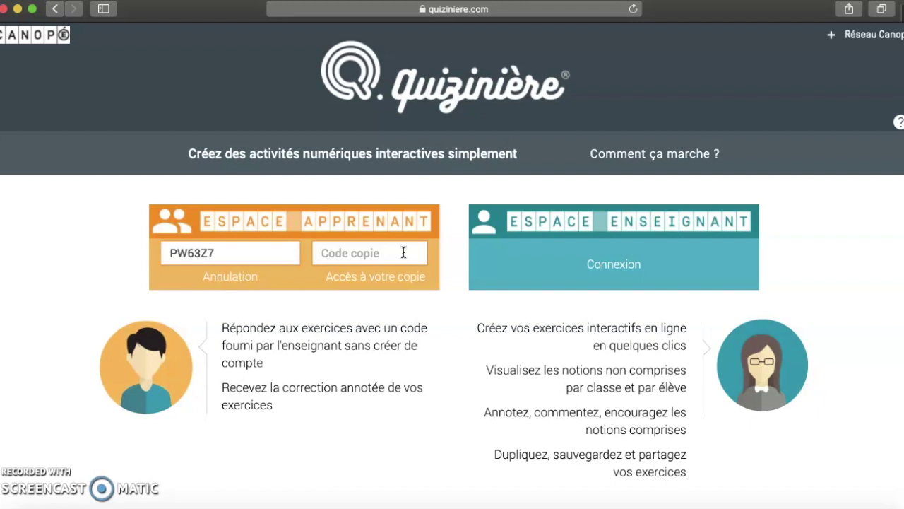
{"action": "left_click", "coordinate": [404, 253]}
{"action": "type", "text": "G88"}
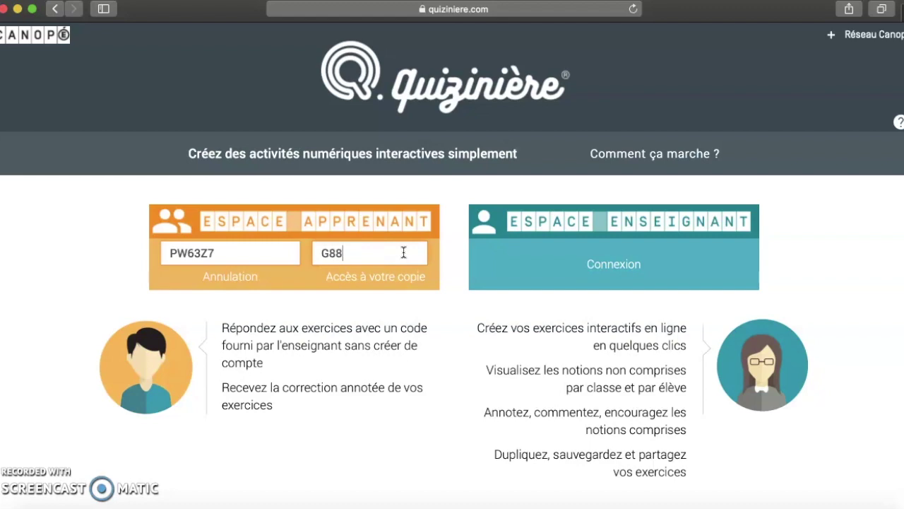
{"action": "key", "text": "Return"}
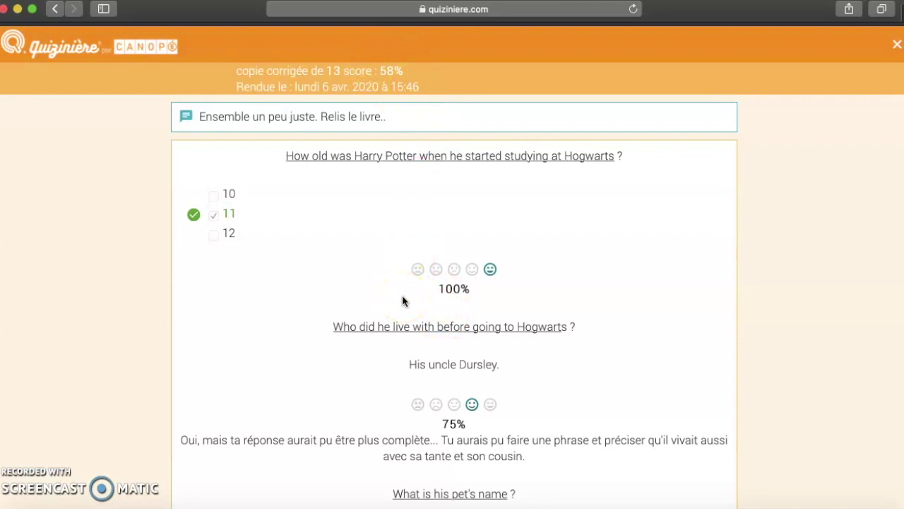
{"action": "scroll", "coordinate": [402, 300], "scroll_direction": "down", "scroll_amount": 1}
{"action": "scroll", "coordinate": [402, 300], "scroll_direction": "down", "scroll_amount": 2}
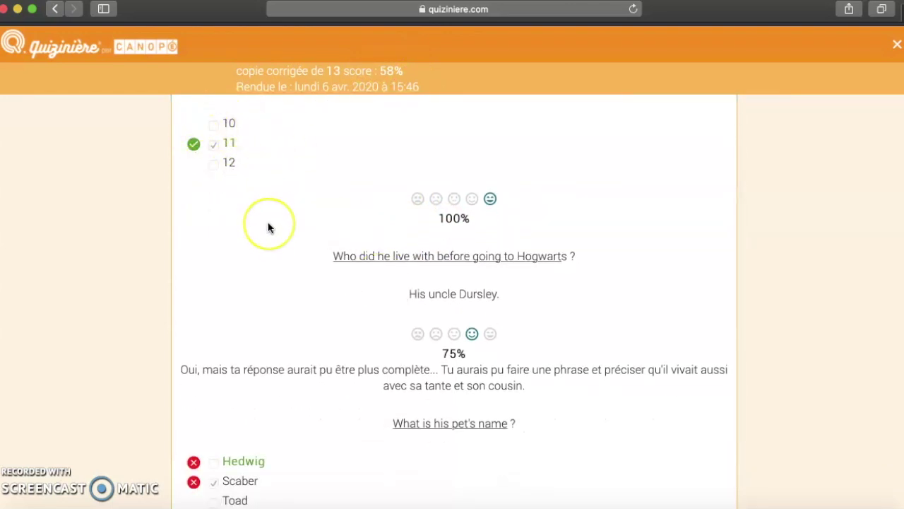
{"action": "scroll", "coordinate": [268, 226], "scroll_direction": "down", "scroll_amount": 1}
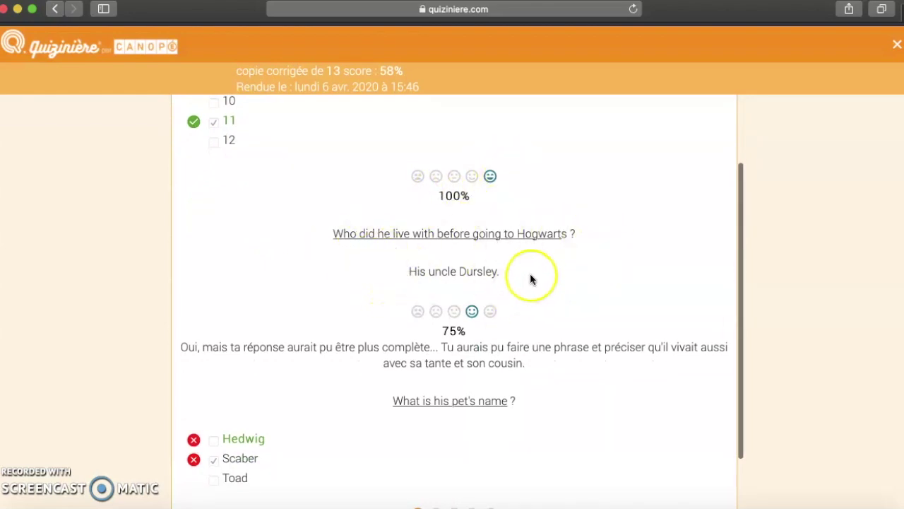
{"action": "scroll", "coordinate": [530, 274], "scroll_direction": "down", "scroll_amount": 3}
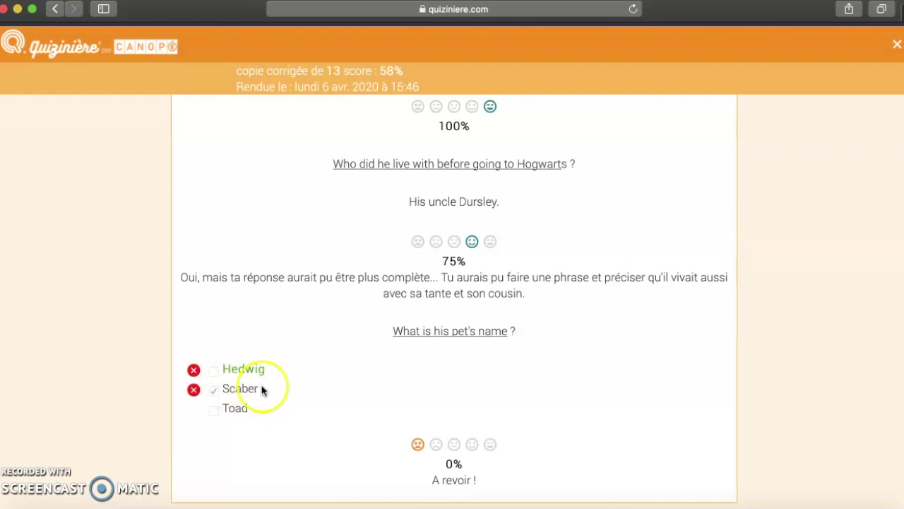
{"action": "scroll", "coordinate": [381, 396], "scroll_direction": "down", "scroll_amount": 1}
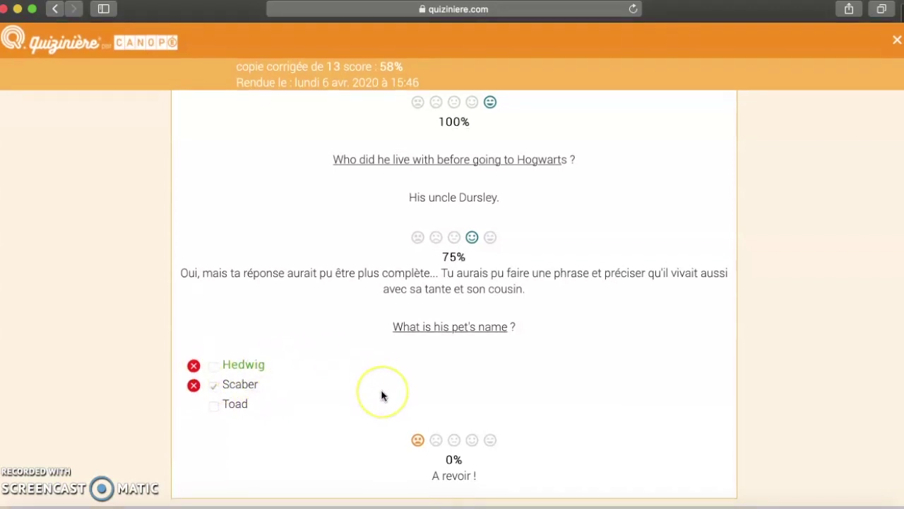
{"action": "scroll", "coordinate": [381, 395], "scroll_direction": "up", "scroll_amount": 5}
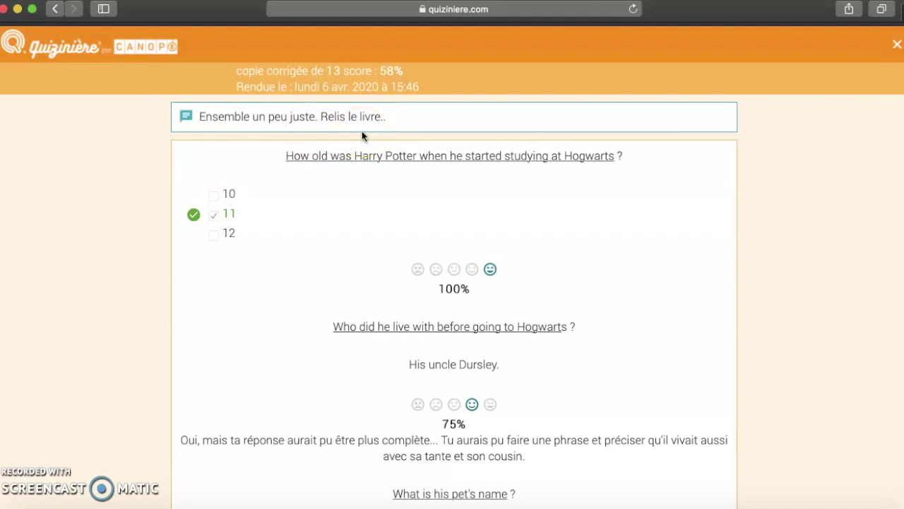
{"action": "left_click", "coordinate": [396, 121]}
{"action": "left_click", "coordinate": [23, 485]}
{"action": "left_click", "coordinate": [24, 485]}
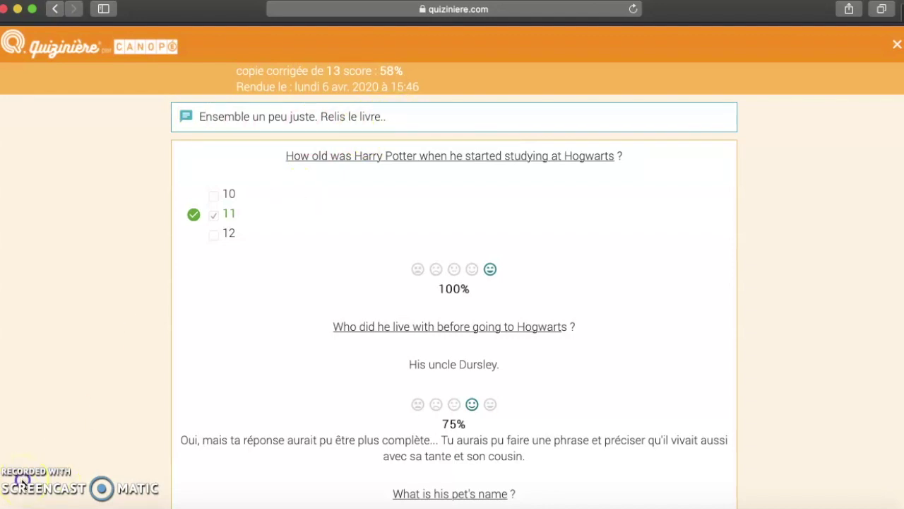